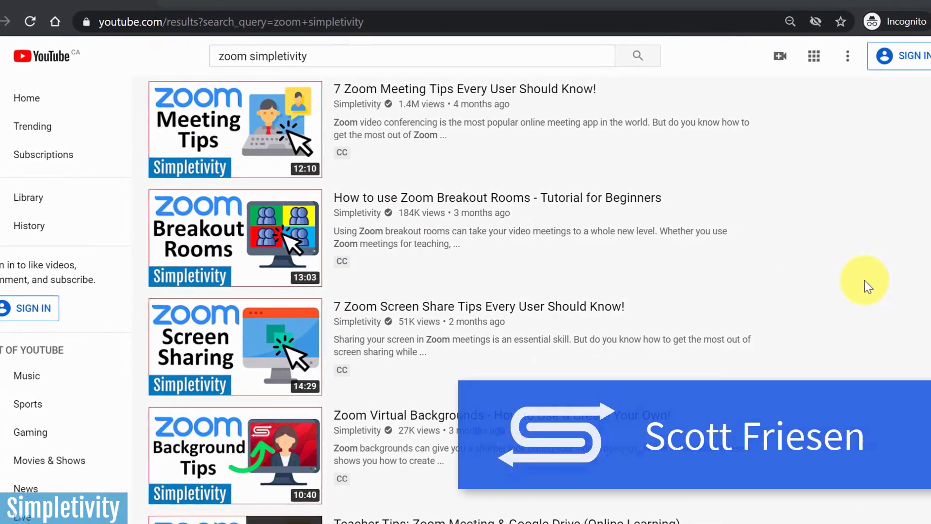
# Minimize the YouTube results window and switch to the running Zoom meeting.
pyautogui.click(865, 2)
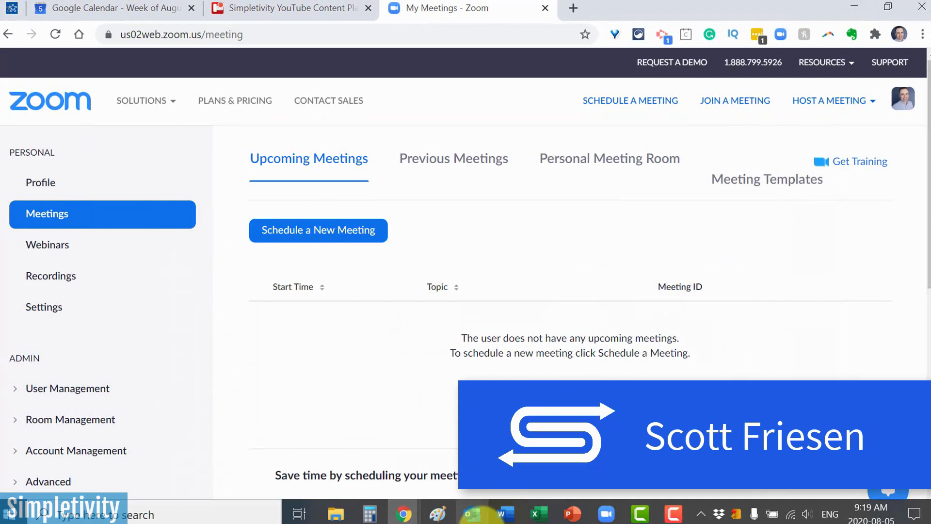
pyautogui.moveTo(605, 511)
pyautogui.click(673, 455)
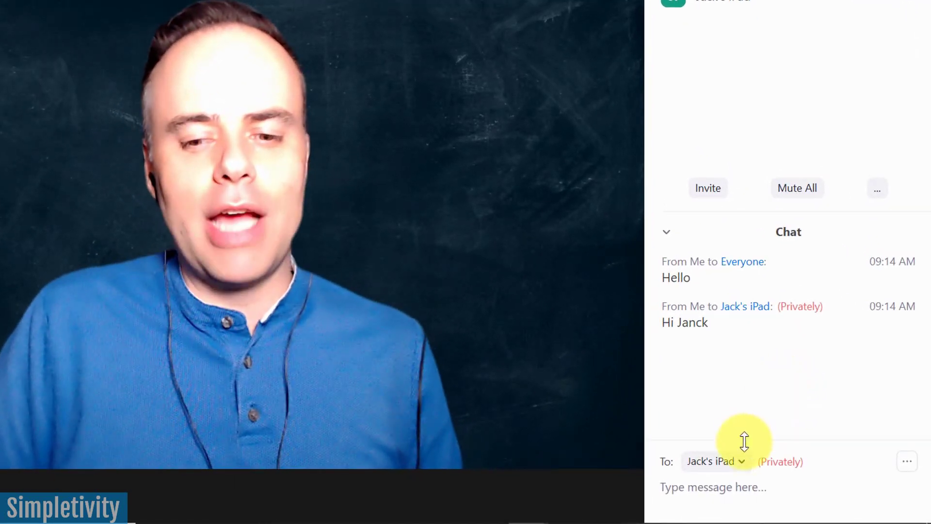
# Set the meeting chat's recipient to Everyone (in Meeting).
pyautogui.click(743, 463)
pyautogui.click(747, 408)
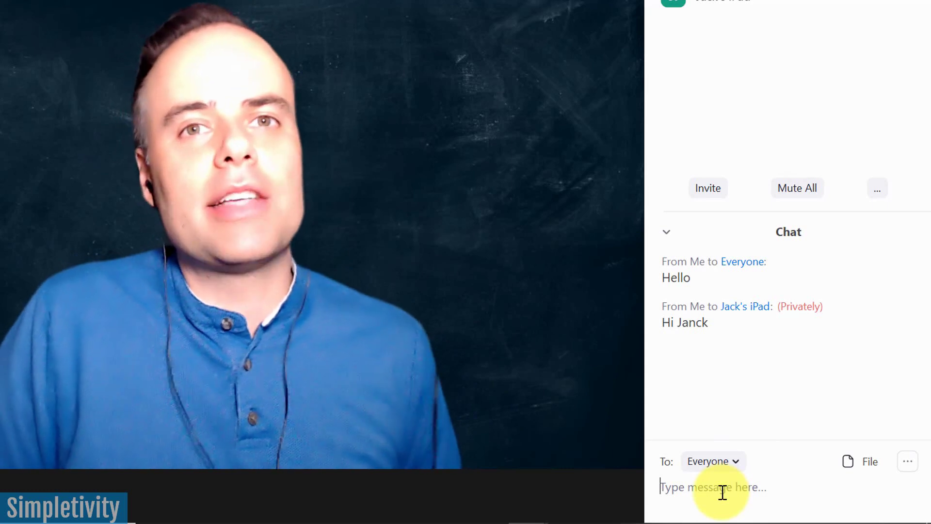
# Choose the iPad participant as chat recipient and send them a private message reading "Hi" plus their first name.
pyautogui.click(738, 463)
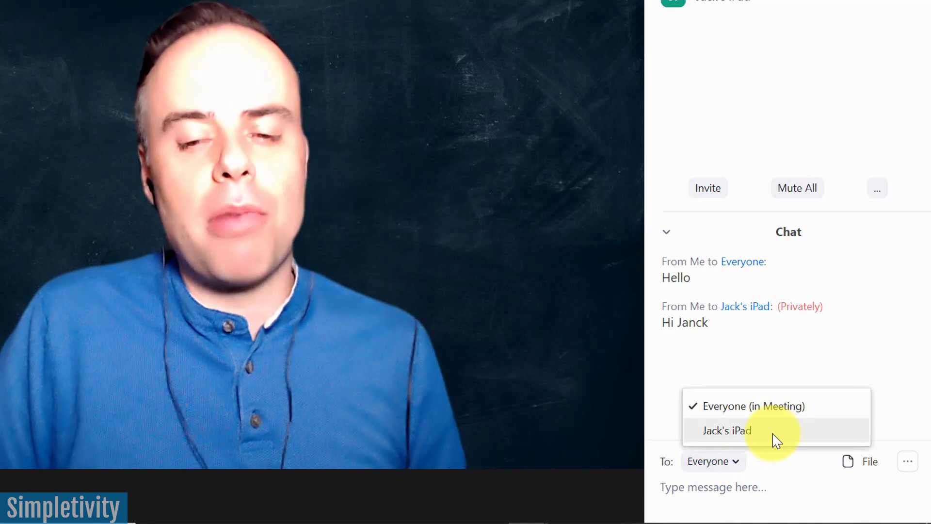
pyautogui.click(750, 434)
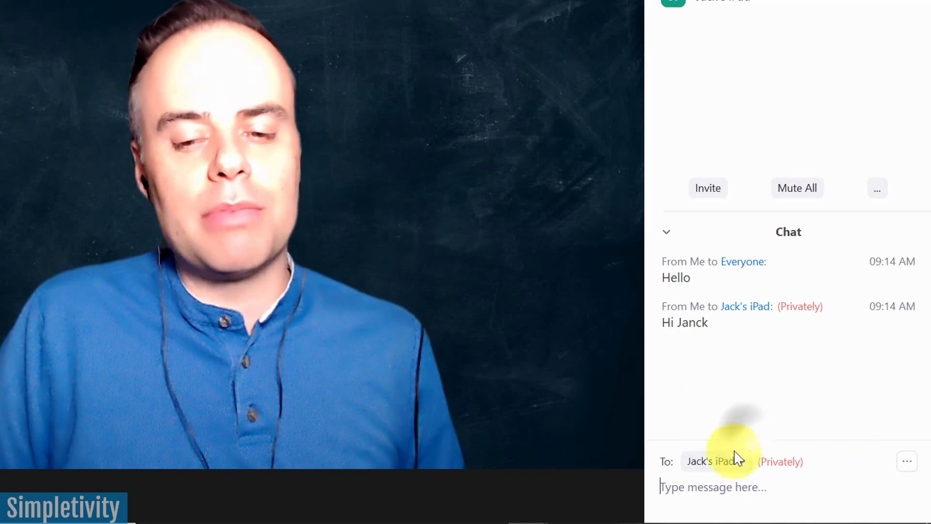
pyautogui.click(704, 493)
pyautogui.write('Hi Jac')
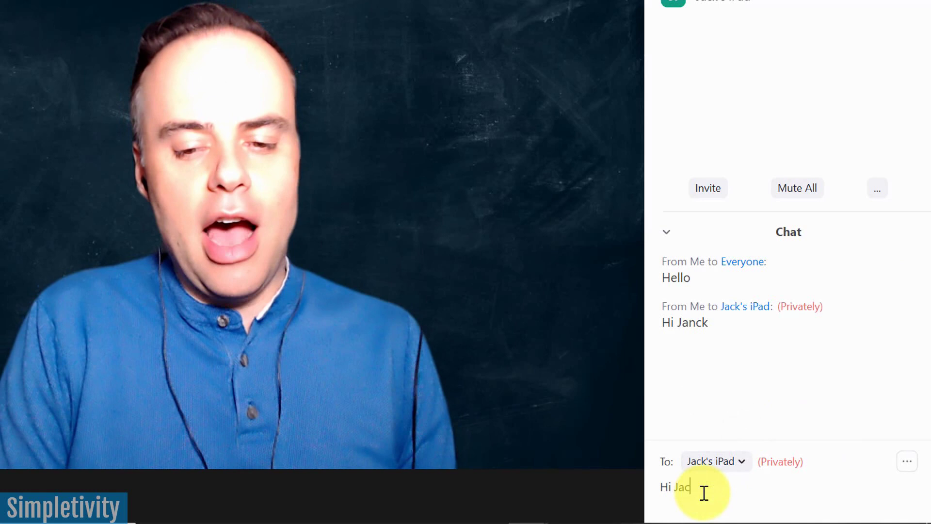
pyautogui.write('k')
pyautogui.press('Return')
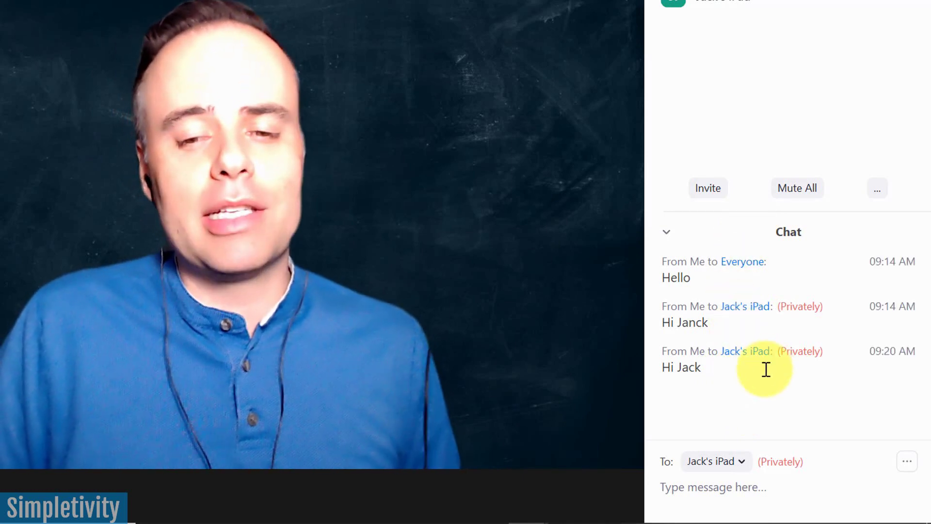
# Address the chat to Everyone, and return to private messaging by choosing the iPad participant's name in the latest sent message.
pyautogui.click(745, 467)
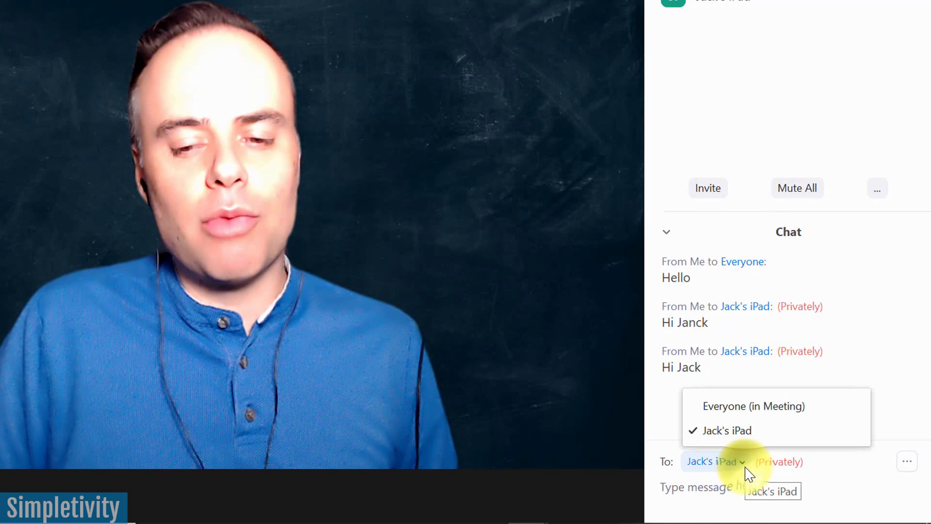
pyautogui.click(736, 407)
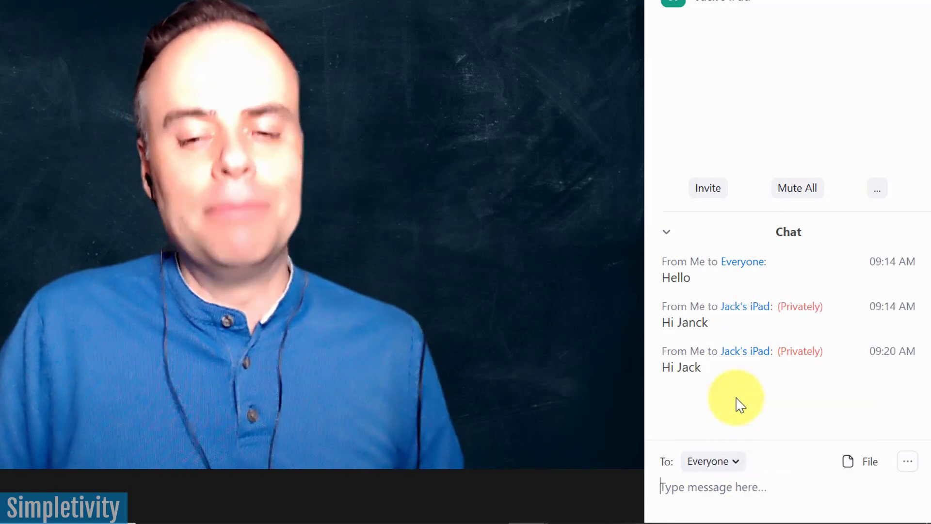
pyautogui.click(738, 464)
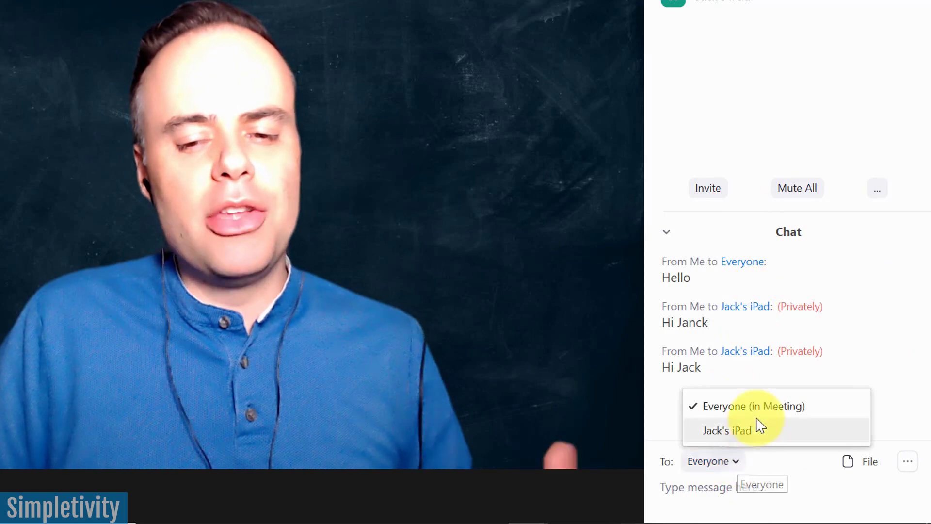
pyautogui.click(845, 363)
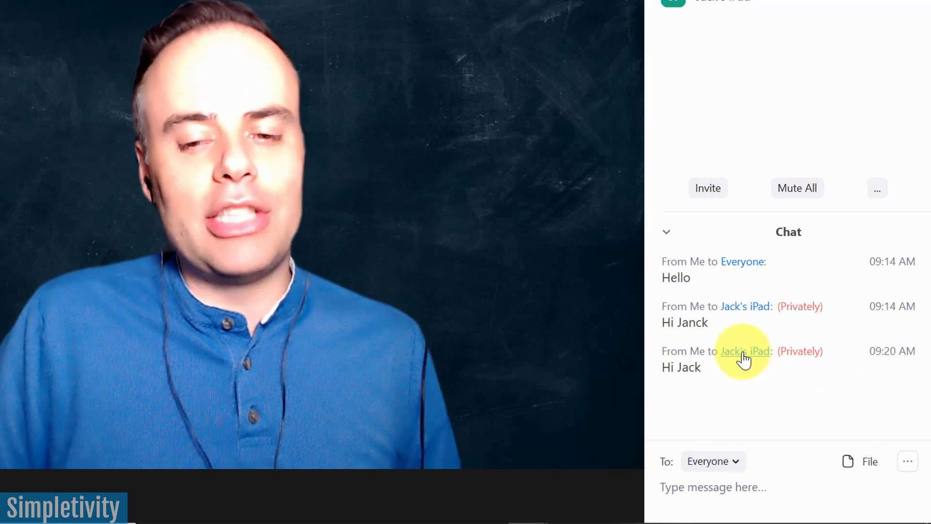
pyautogui.click(744, 359)
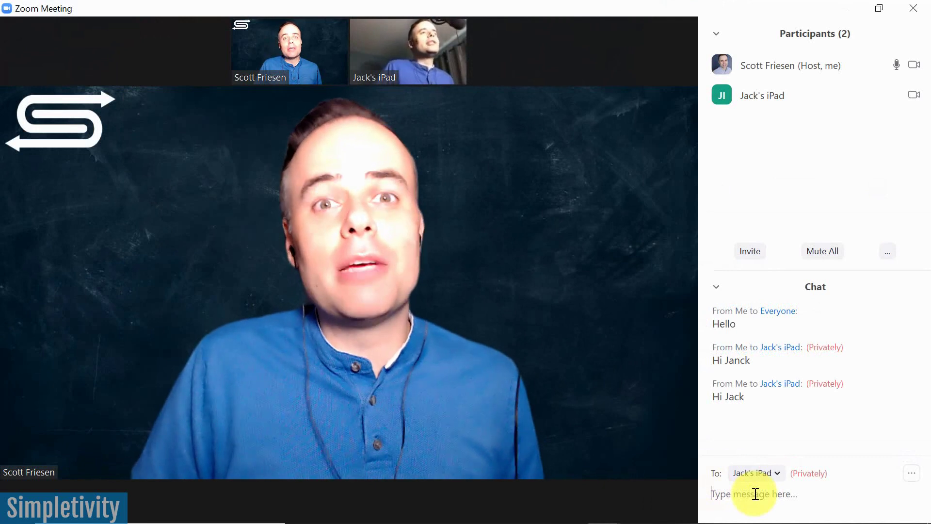
# View the options for the iPad participant in the participants list, including Rename, and close them.
pyautogui.moveTo(759, 65)
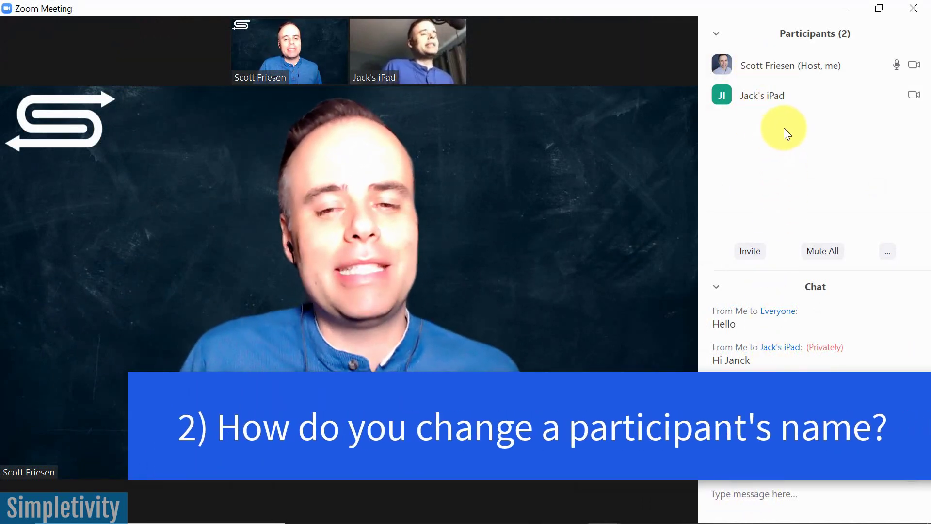
pyautogui.moveTo(799, 71)
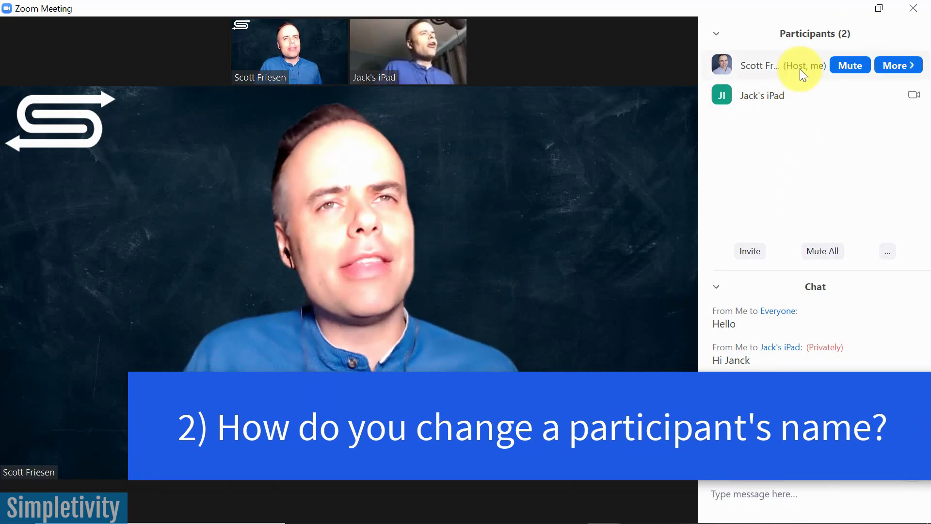
pyautogui.moveTo(779, 103)
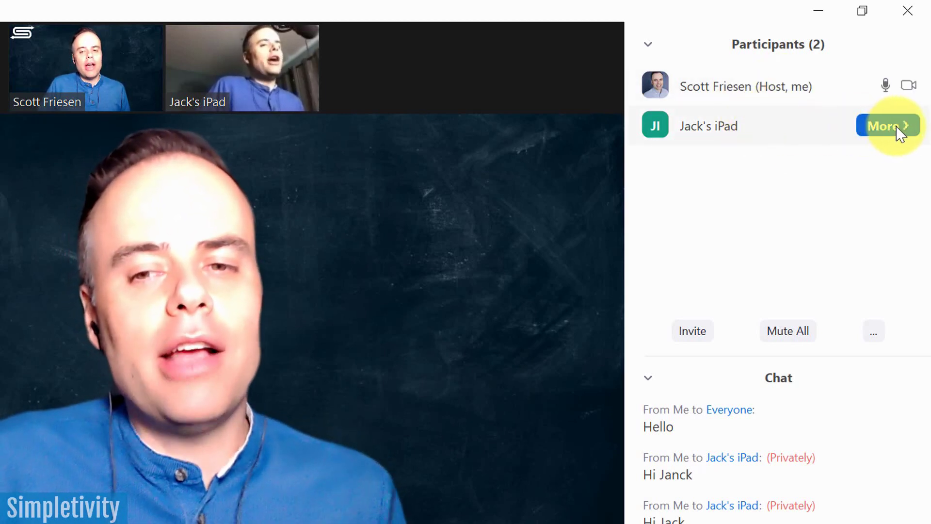
pyautogui.click(881, 127)
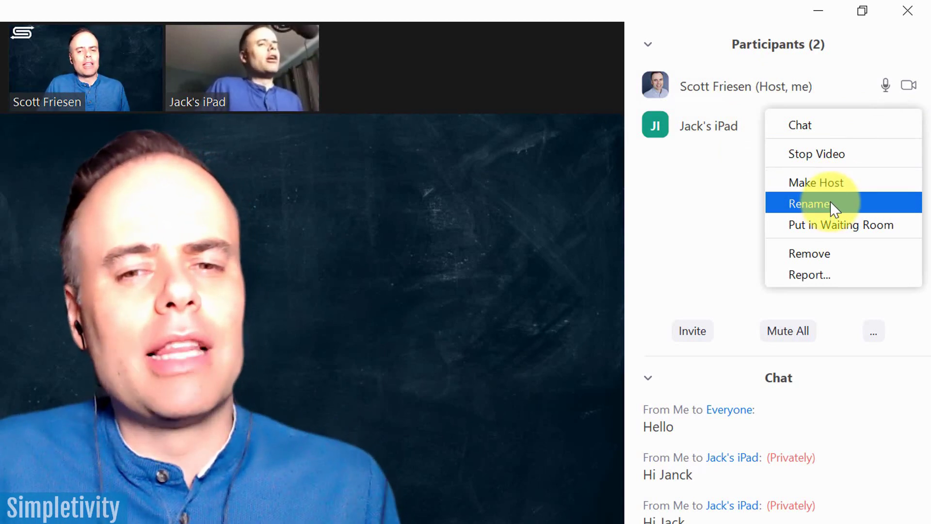
pyautogui.click(698, 198)
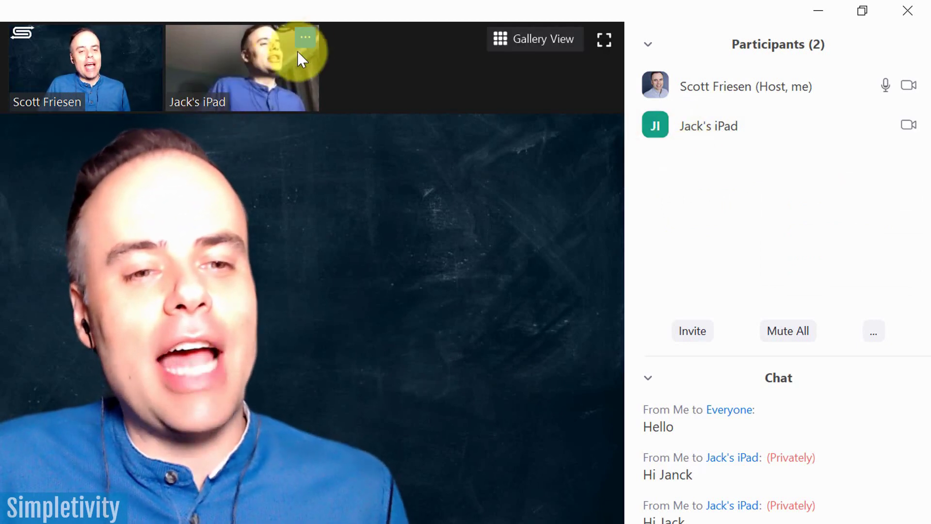
# Rename the iPad participant from their video thumbnail, replacing the device name with the participant's first and last name.
pyautogui.click(307, 36)
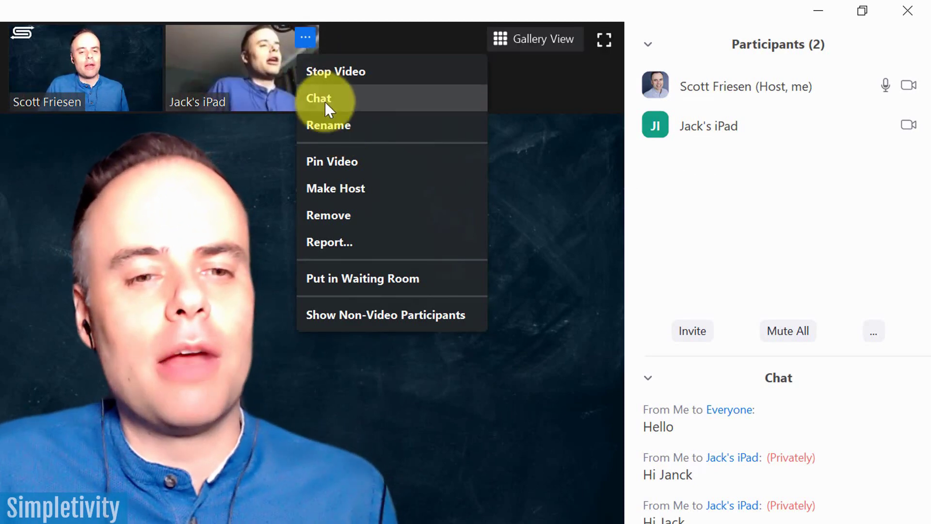
pyautogui.click(327, 125)
pyautogui.click(291, 344)
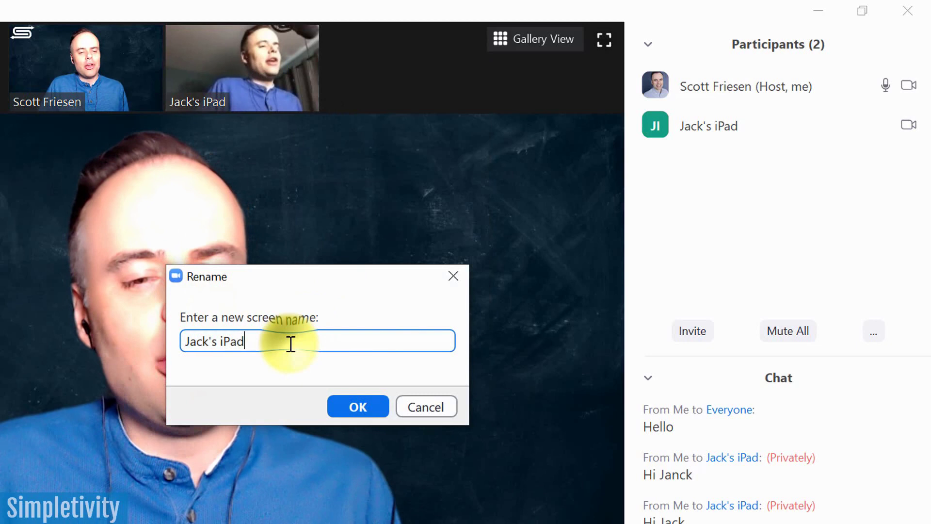
pyautogui.press('BackSpace')
pyautogui.press('BackSpace')
pyautogui.press('BackSpace')
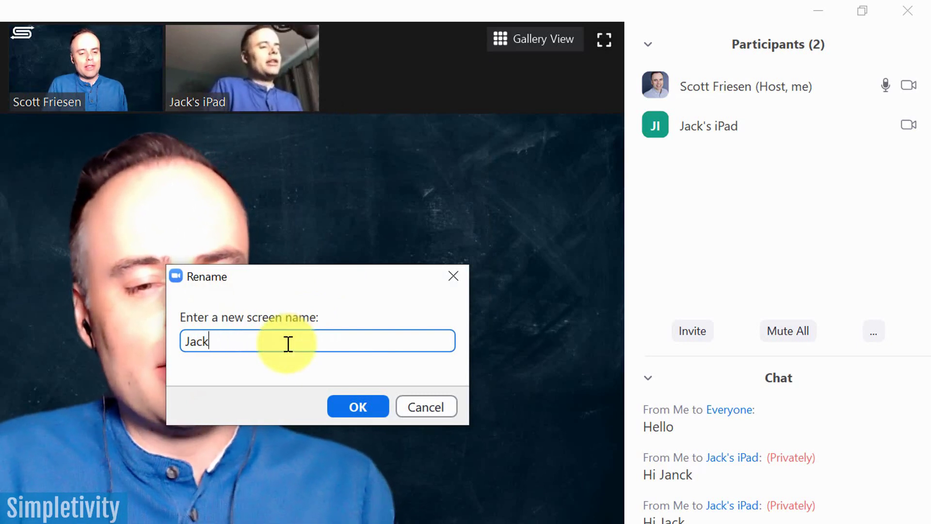
pyautogui.write('Smith')
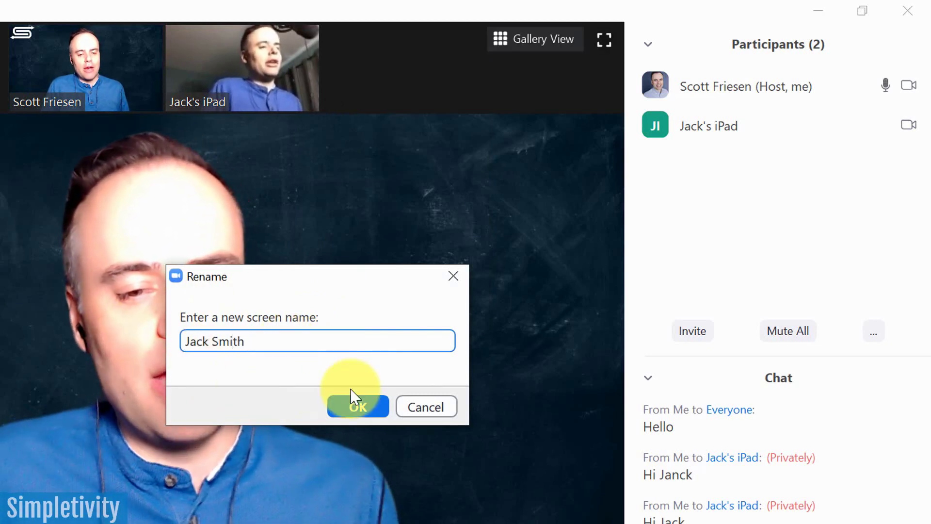
pyautogui.click(357, 407)
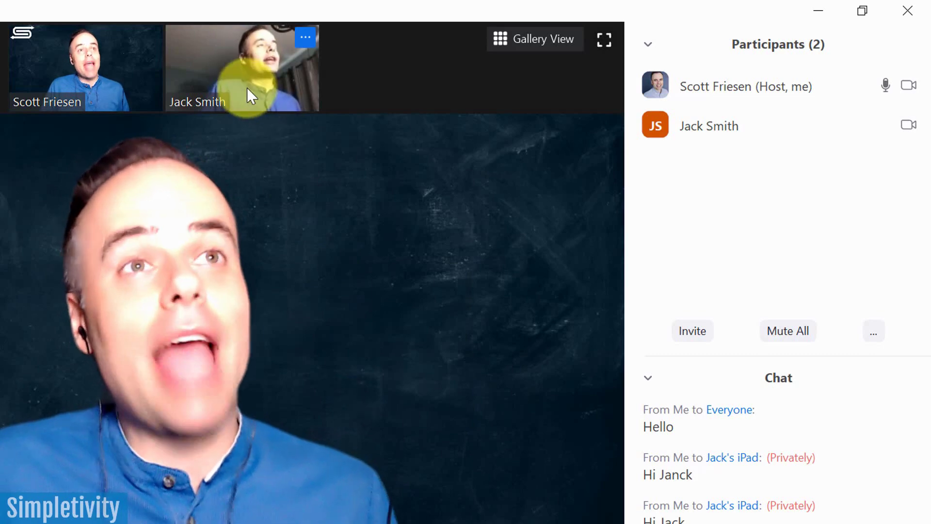
# Share the Chrome window "My Meetings - Zoom" with the meeting.
pyautogui.moveTo(765, 137)
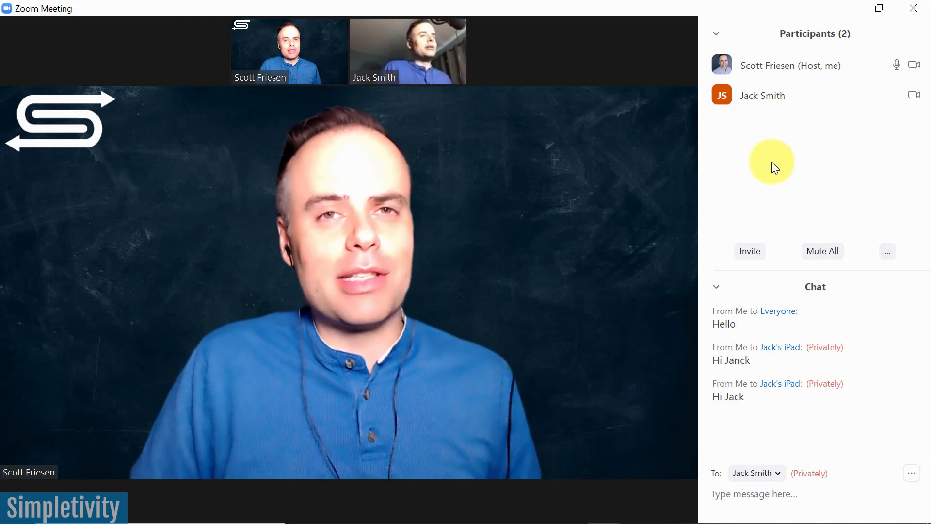
pyautogui.moveTo(619, 233)
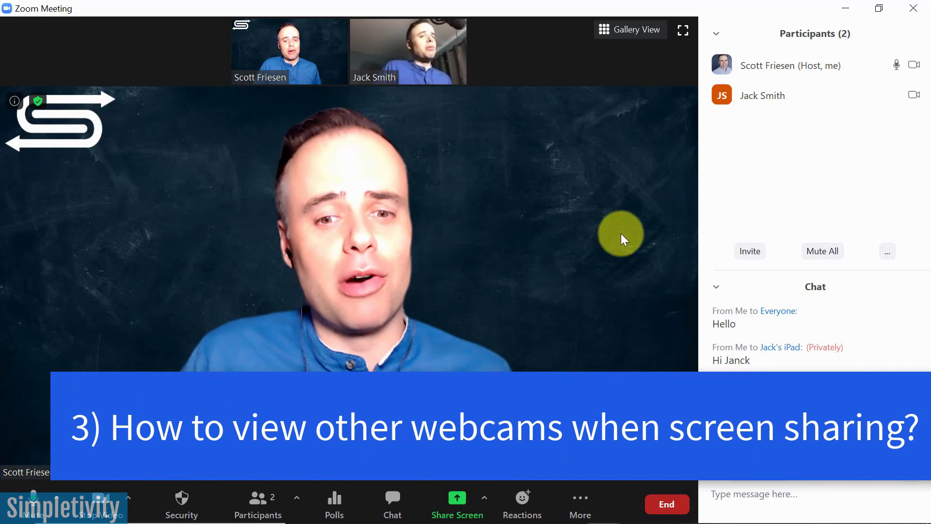
pyautogui.click(451, 507)
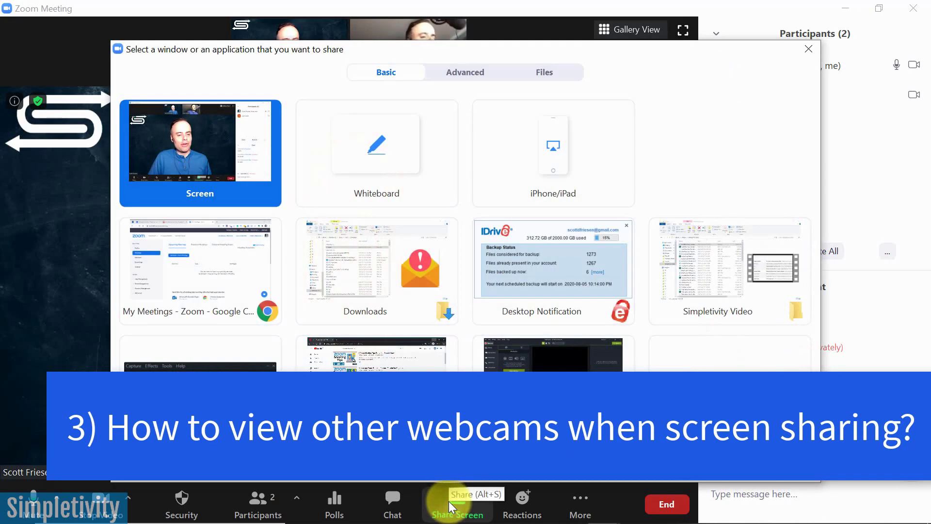
pyautogui.click(208, 294)
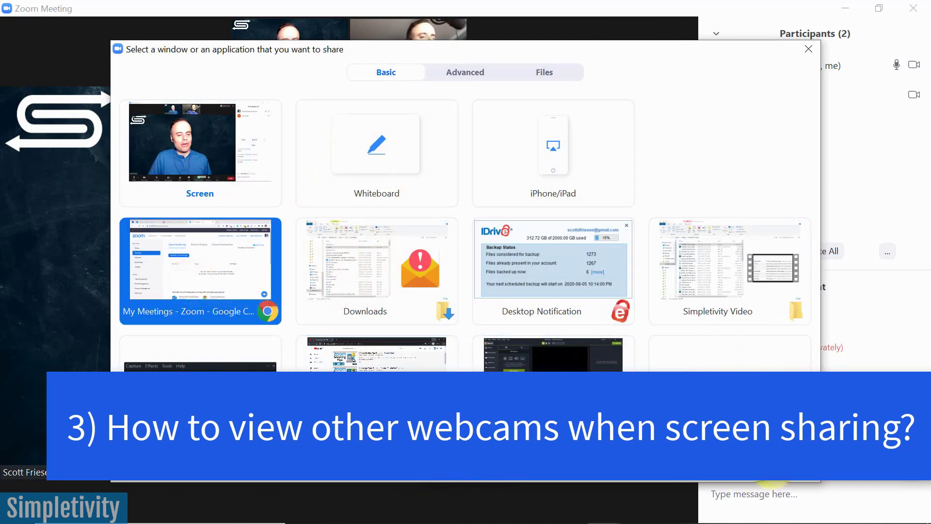
pyautogui.press('Return')
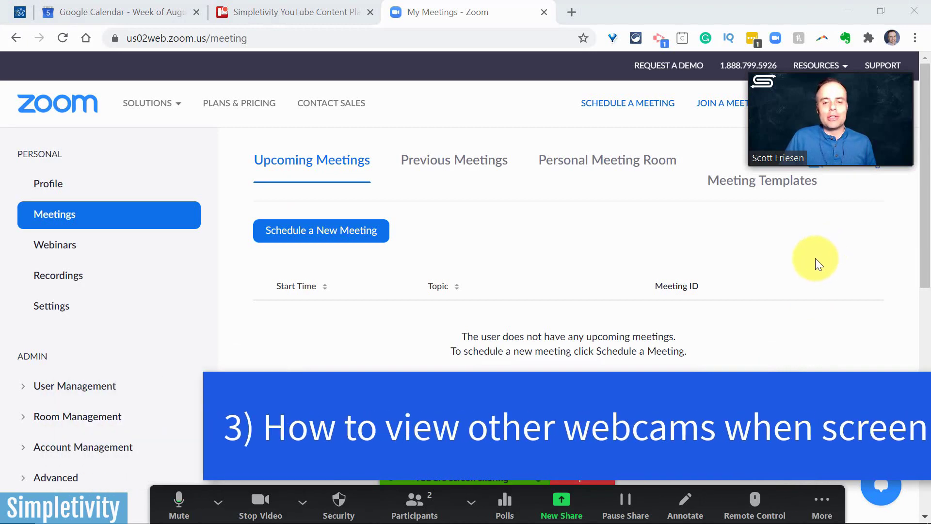
# Switch the floating video panel to show all participants' webcams and reposition it over the shared page.
pyautogui.moveTo(846, 113)
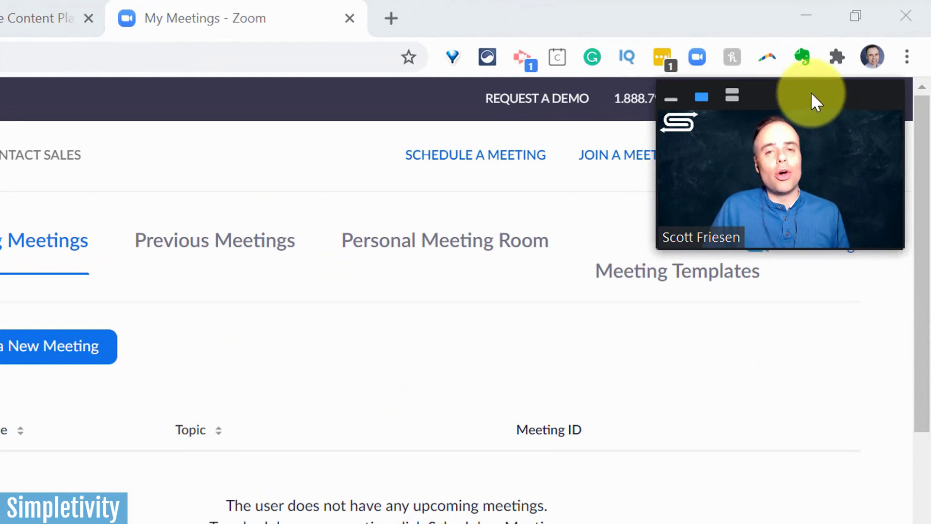
pyautogui.moveTo(813, 91); pyautogui.dragTo(722, 67)
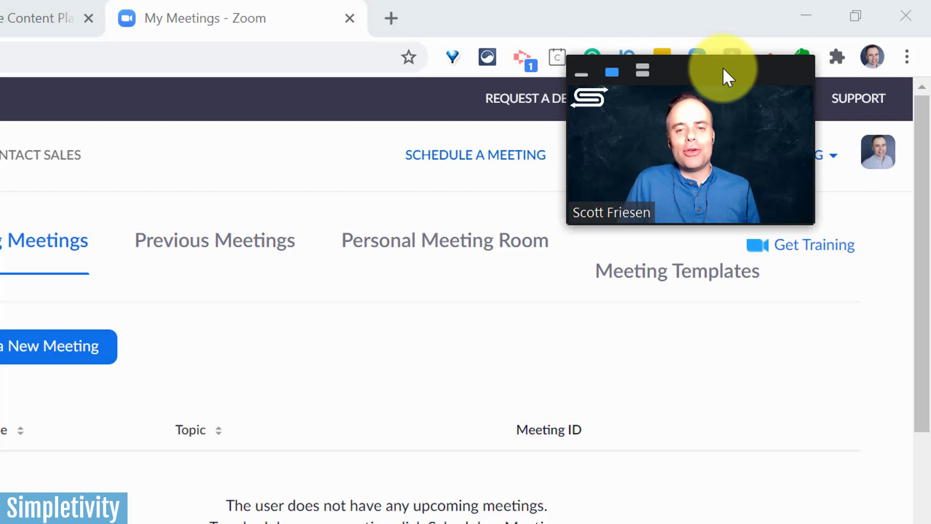
pyautogui.click(643, 70)
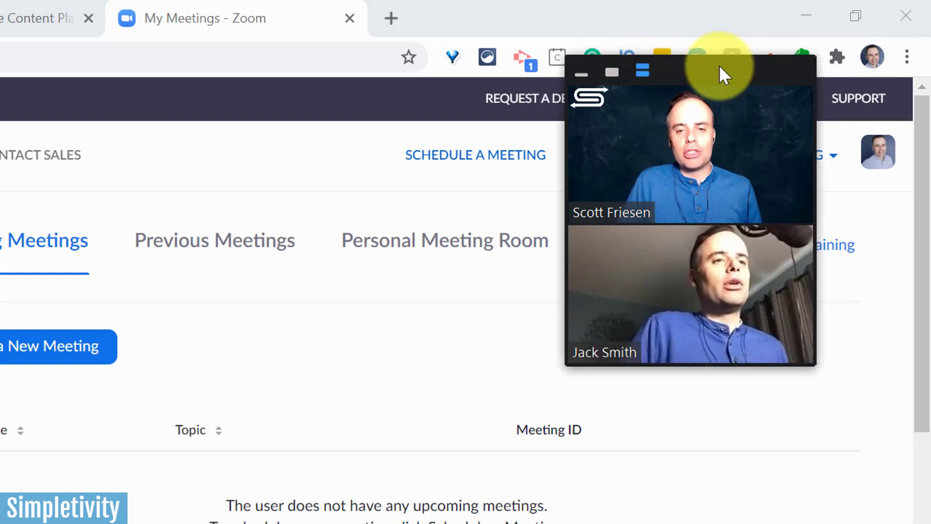
pyautogui.moveTo(718, 65); pyautogui.dragTo(802, 34)
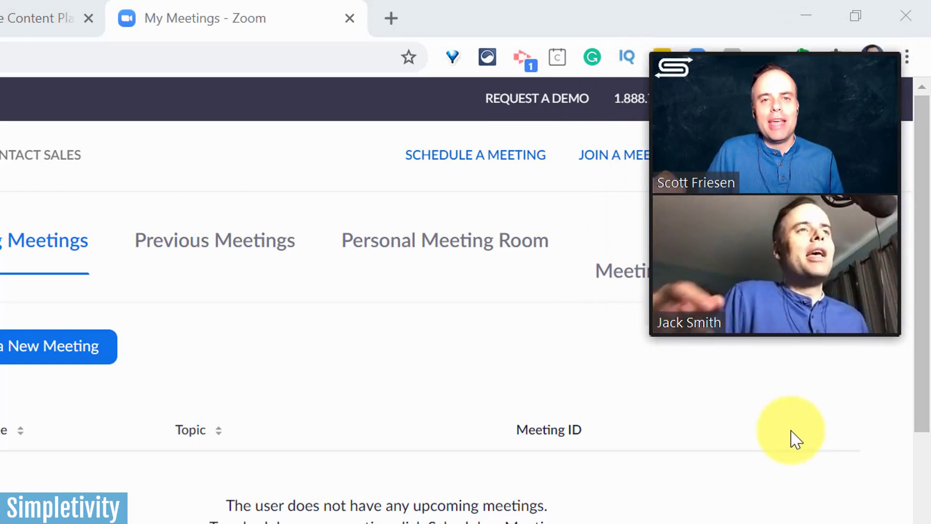
# Move the floating webcam panel around the shared page and place it along the lower edge with the webcams side by side.
pyautogui.moveTo(765, 317)
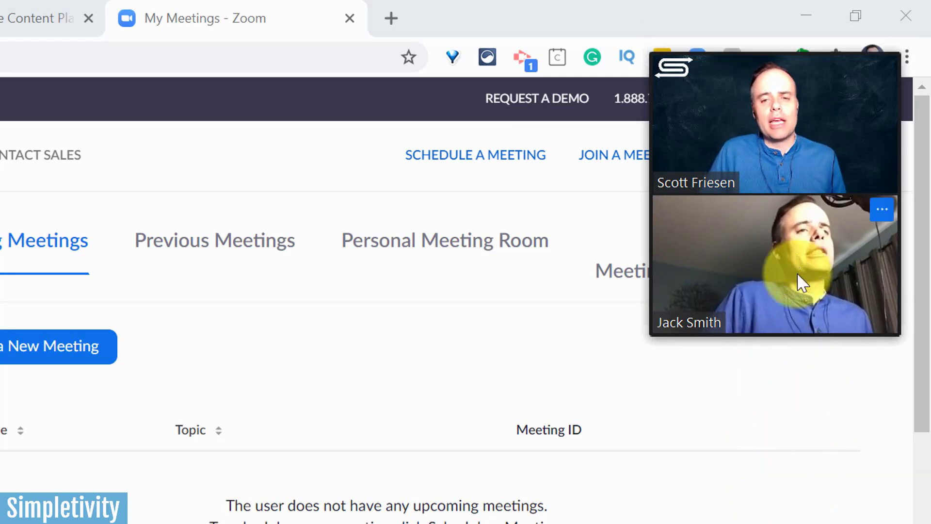
pyautogui.moveTo(808, 51)
pyautogui.moveTo(751, 53); pyautogui.dragTo(735, 94)
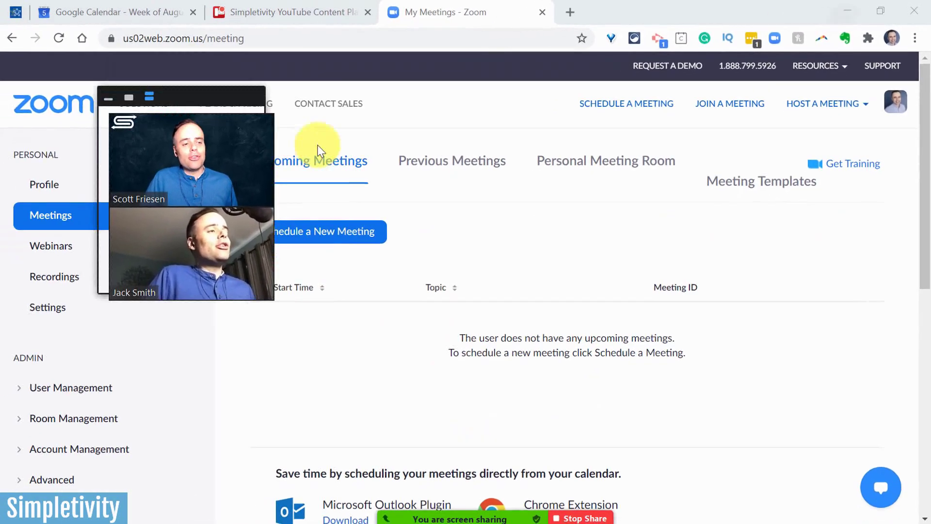
pyautogui.moveTo(801, 68); pyautogui.dragTo(844, 38)
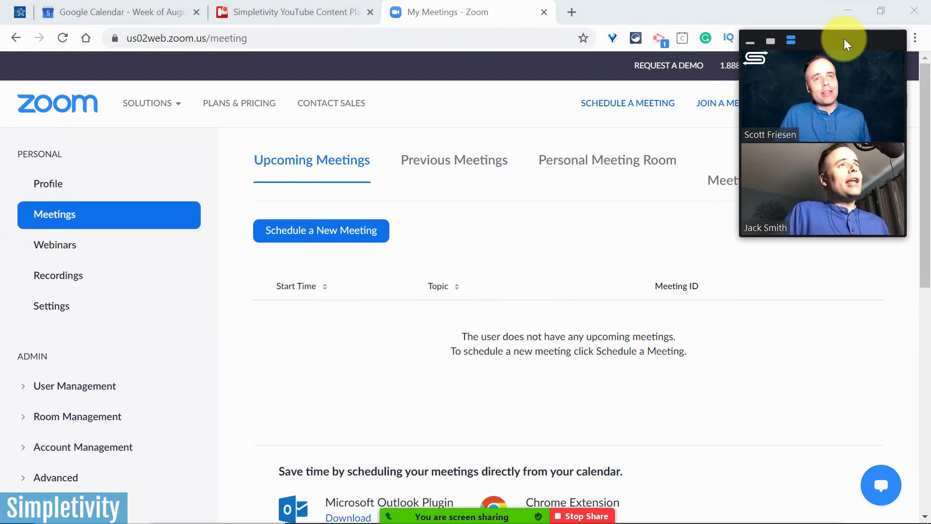
pyautogui.moveTo(844, 39); pyautogui.dragTo(812, 412)
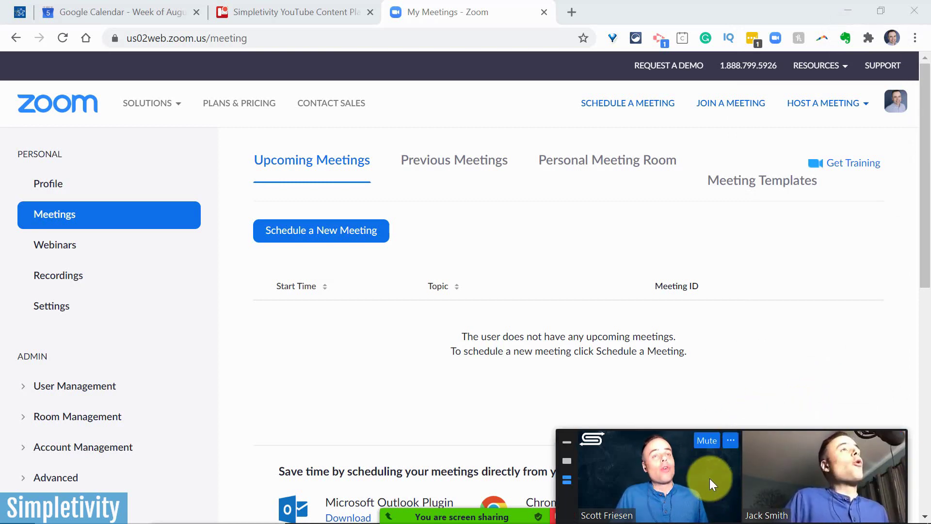
# Reposition the floating webcam panel between the shared page's side and lower edge, leaving both webcams stacked vertically near the page header.
pyautogui.moveTo(652, 470); pyautogui.dragTo(911, 201)
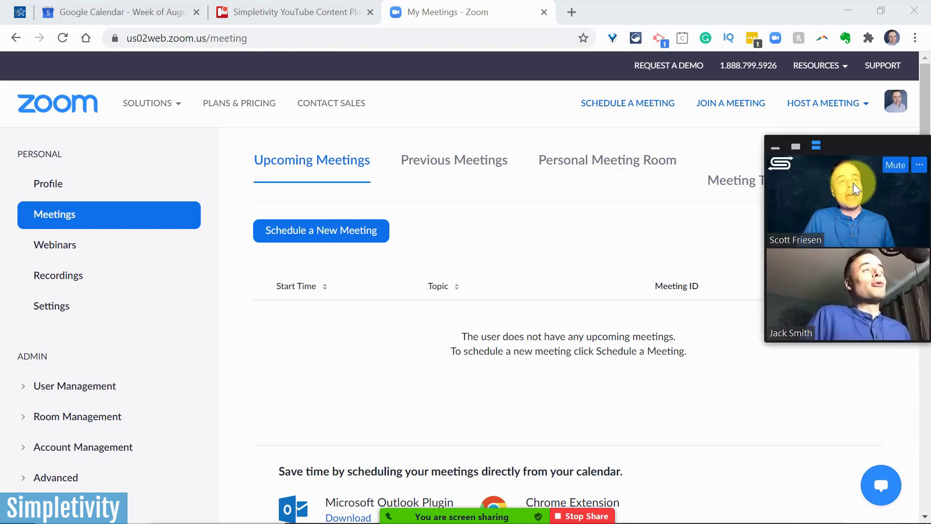
pyautogui.moveTo(854, 183); pyautogui.dragTo(749, 447)
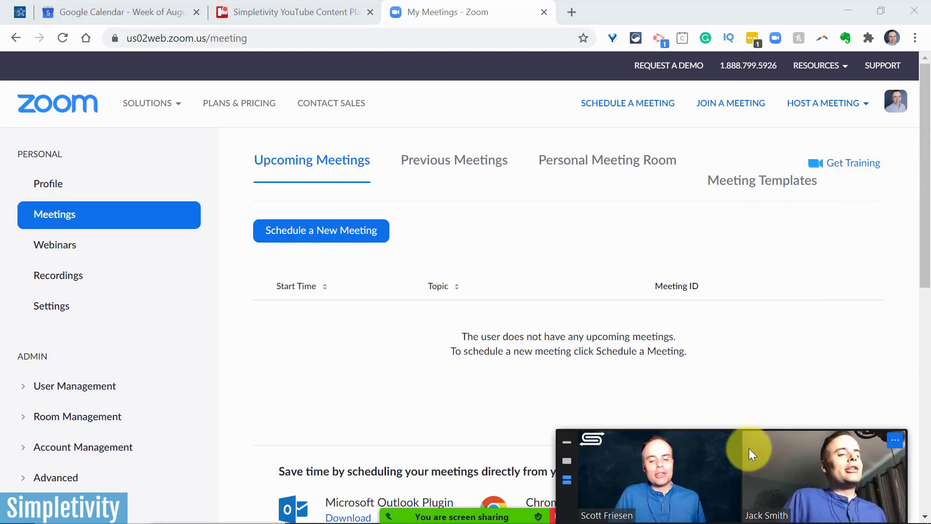
pyautogui.moveTo(727, 478); pyautogui.dragTo(779, 175)
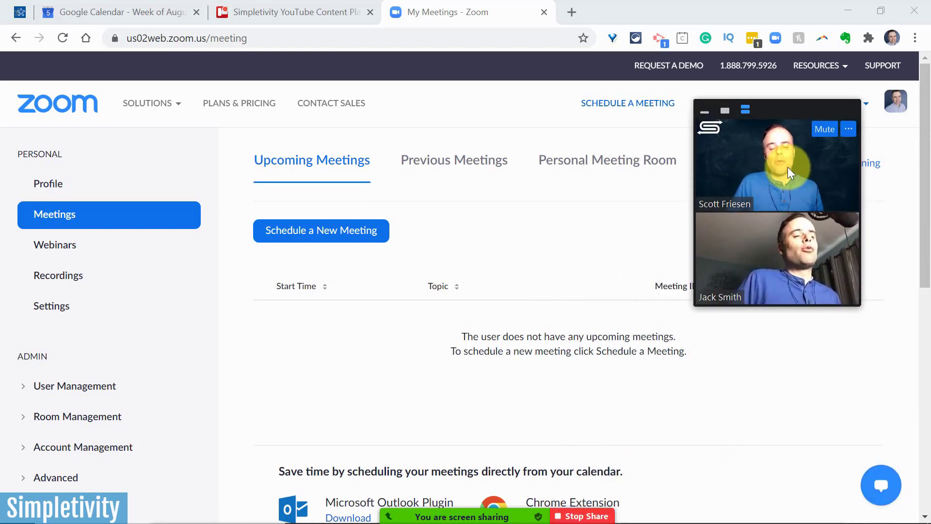
# Collapse the floating video panel to hide all webcams, and switch it to show only the small active speaker video.
pyautogui.click(707, 112)
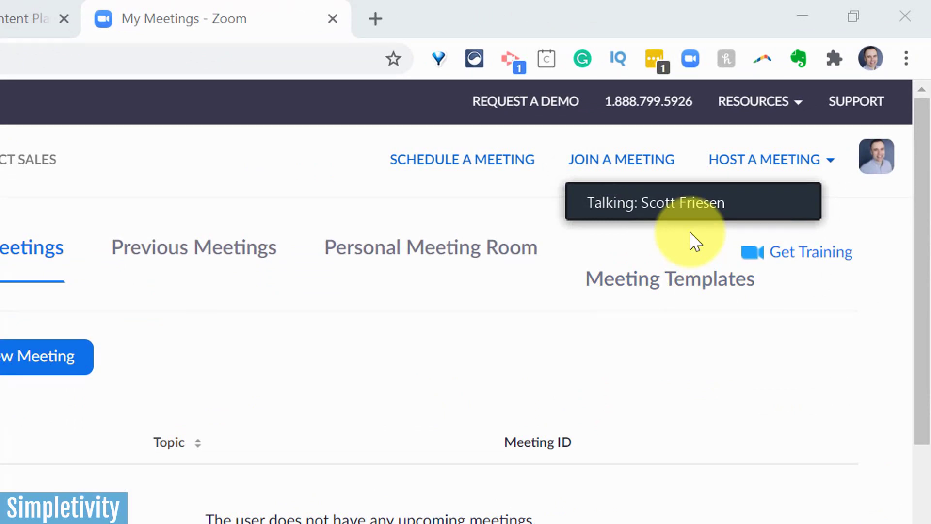
pyautogui.moveTo(638, 183)
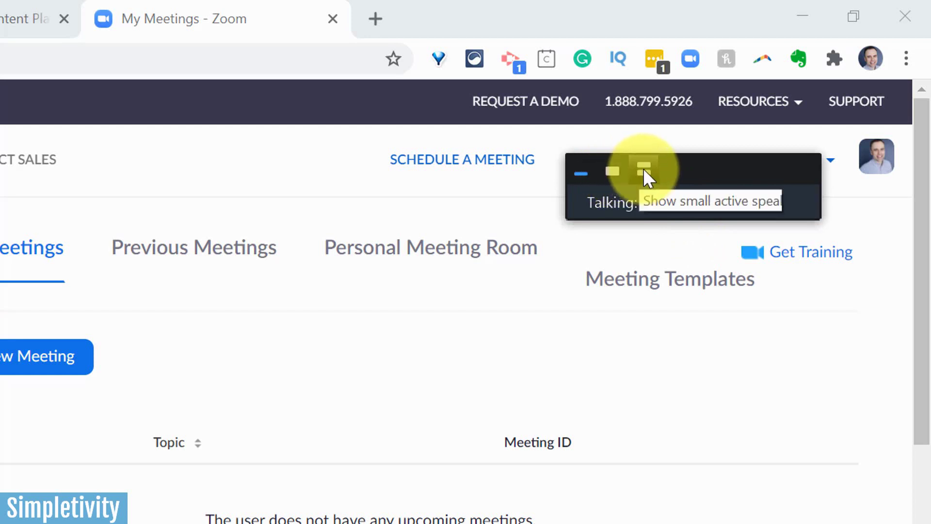
pyautogui.click(614, 171)
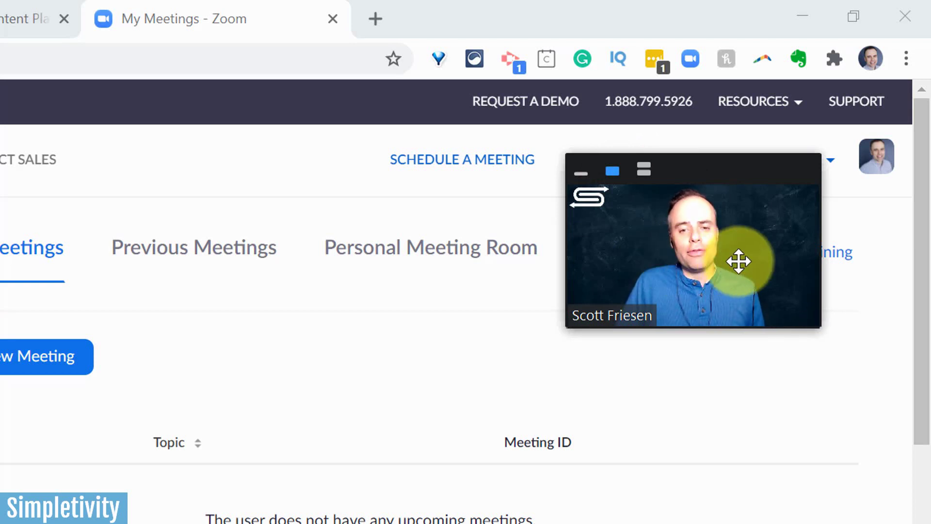
# Move the active speaker video around the browser's upper area over the page header, and stop sharing the screen.
pyautogui.moveTo(737, 262); pyautogui.dragTo(266, 64)
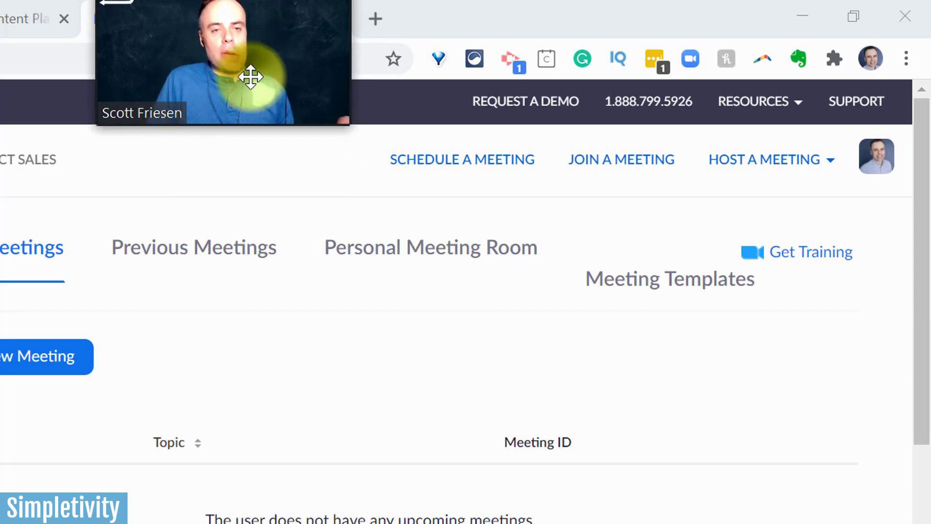
pyautogui.moveTo(248, 79); pyautogui.dragTo(539, 75)
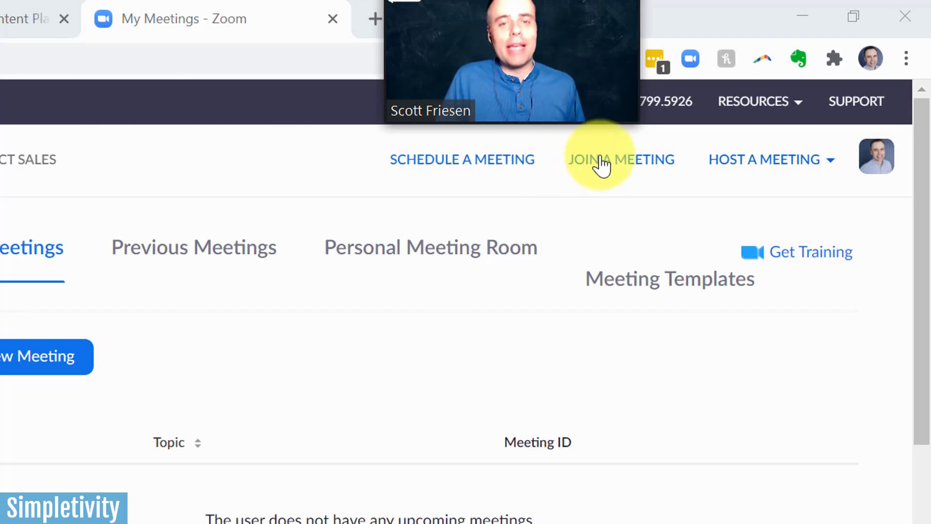
pyautogui.moveTo(571, 81); pyautogui.dragTo(559, 155)
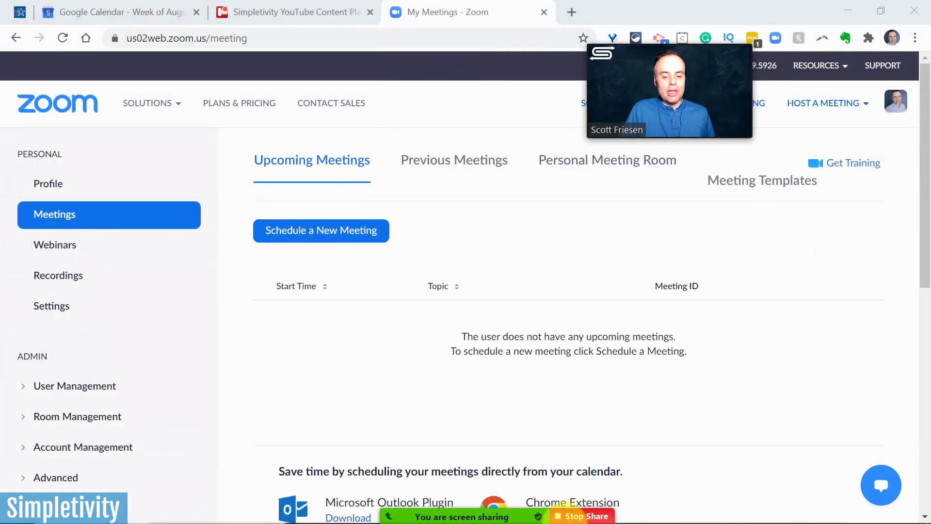
pyautogui.click(560, 516)
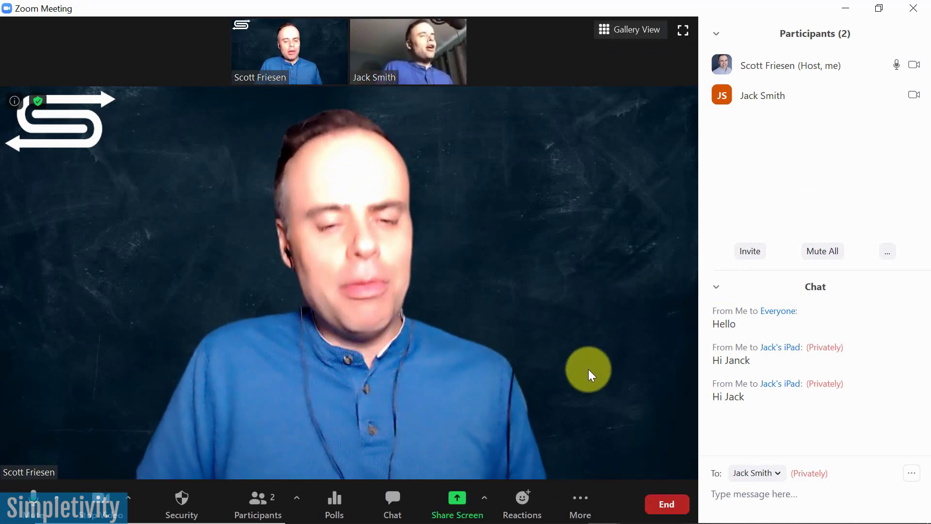
# Bring up the meeting's breakout rooms and open all rooms for the assigned participant.
pyautogui.click(577, 499)
pyautogui.click(597, 471)
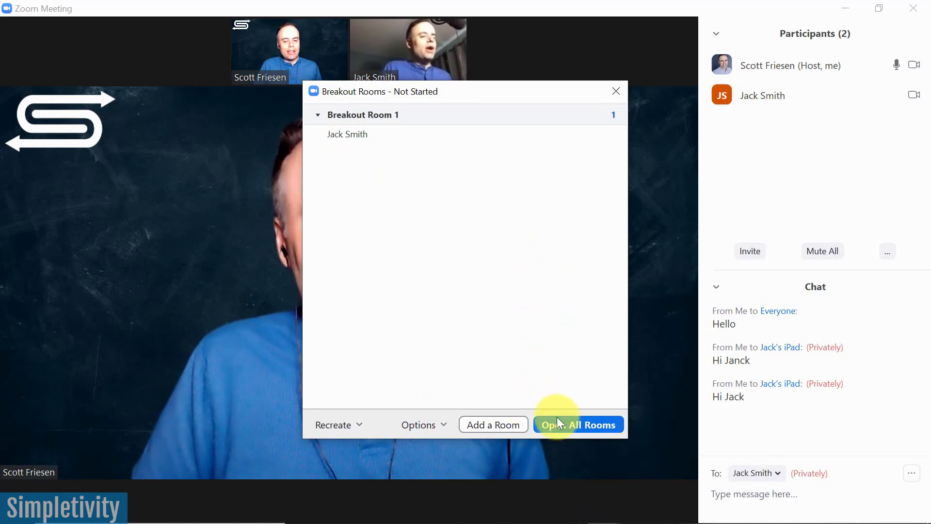
pyautogui.click(566, 426)
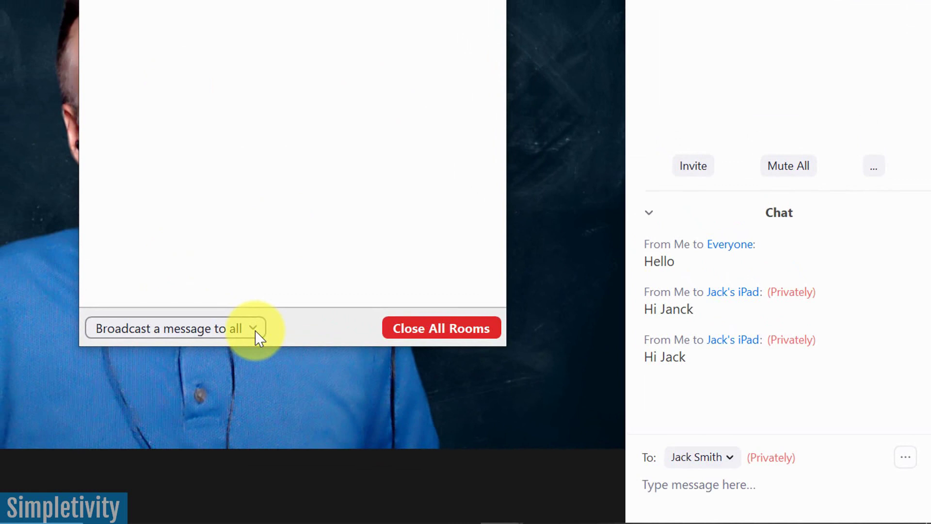
# Broadcast the message "Hello, we will be wrapping things up in 5 mins." to all breakout rooms.
pyautogui.click(255, 334)
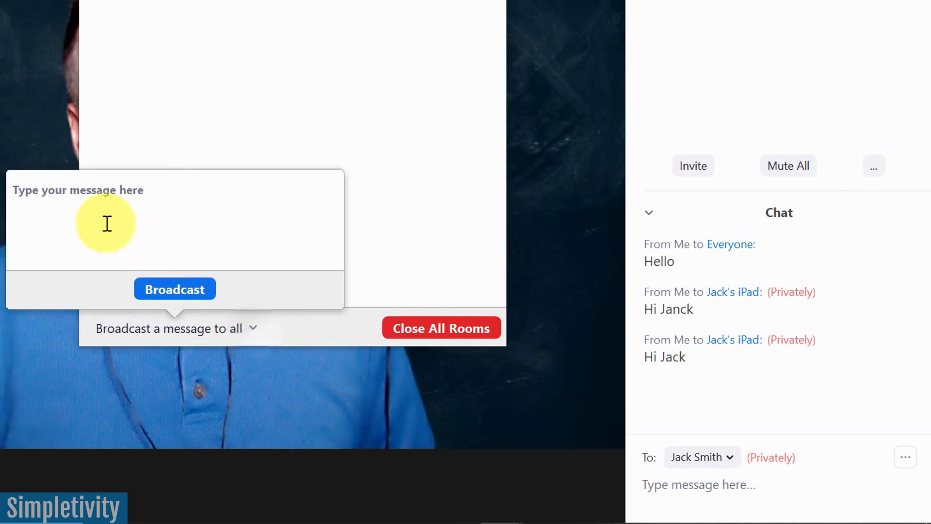
pyautogui.click(103, 215)
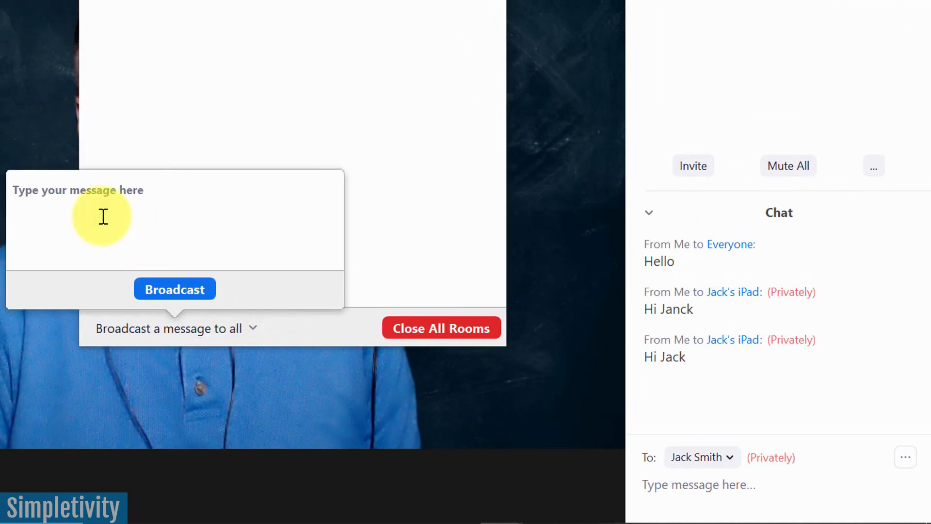
pyautogui.write('He')
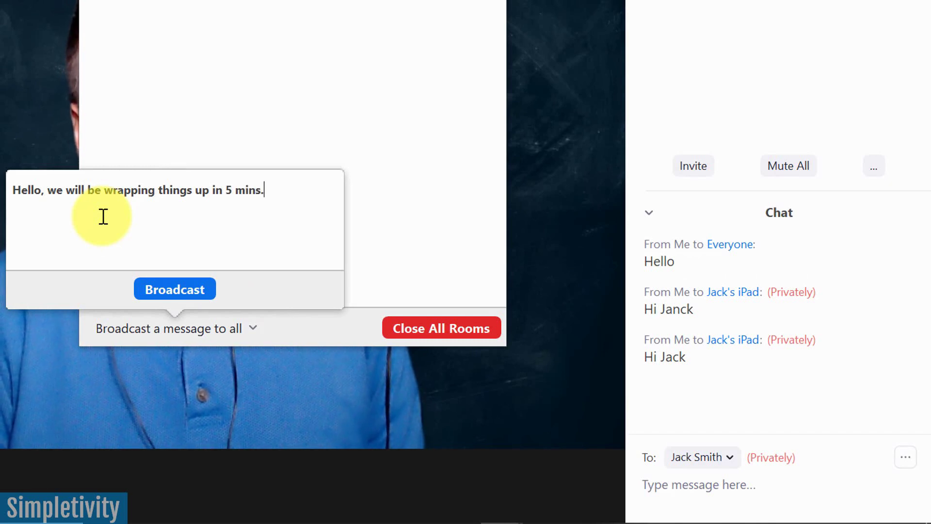
pyautogui.click(185, 294)
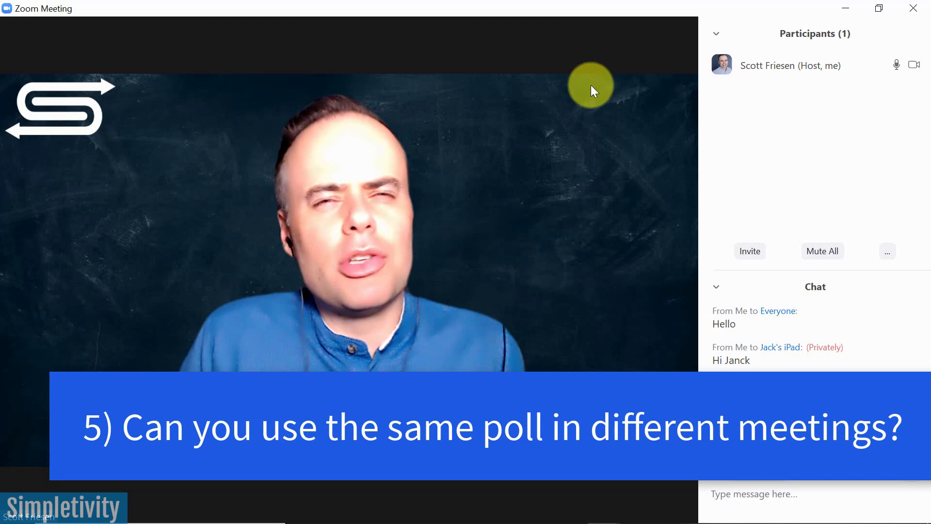
# Minimize the meeting to its floating thumbnail and move it to the upper corner of the Chrome page, clear of the meeting tabs.
pyautogui.moveTo(596, 80)
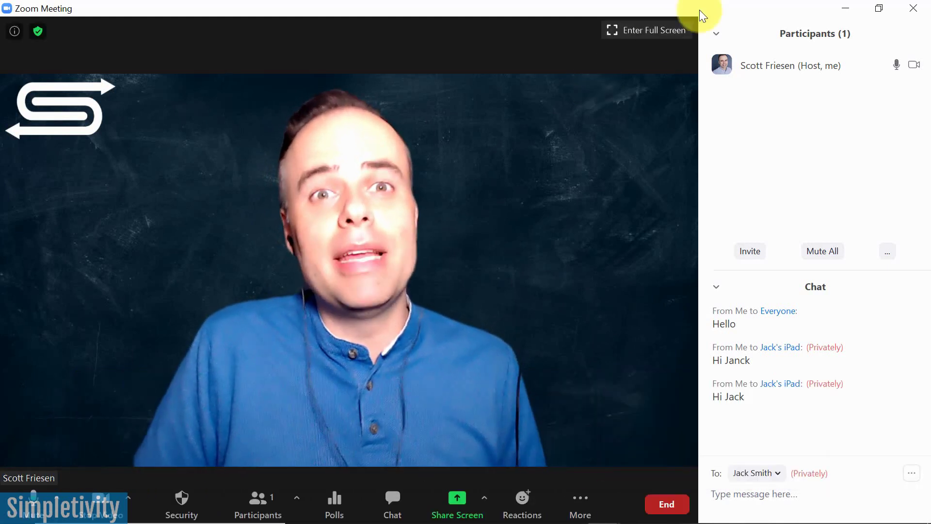
pyautogui.click(855, 8)
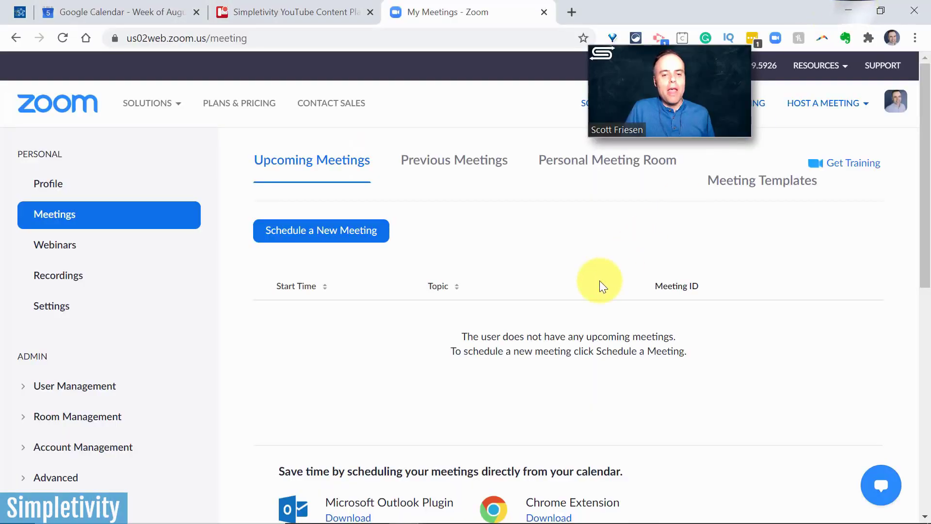
pyautogui.moveTo(675, 63)
pyautogui.moveTo(686, 66); pyautogui.dragTo(845, 16)
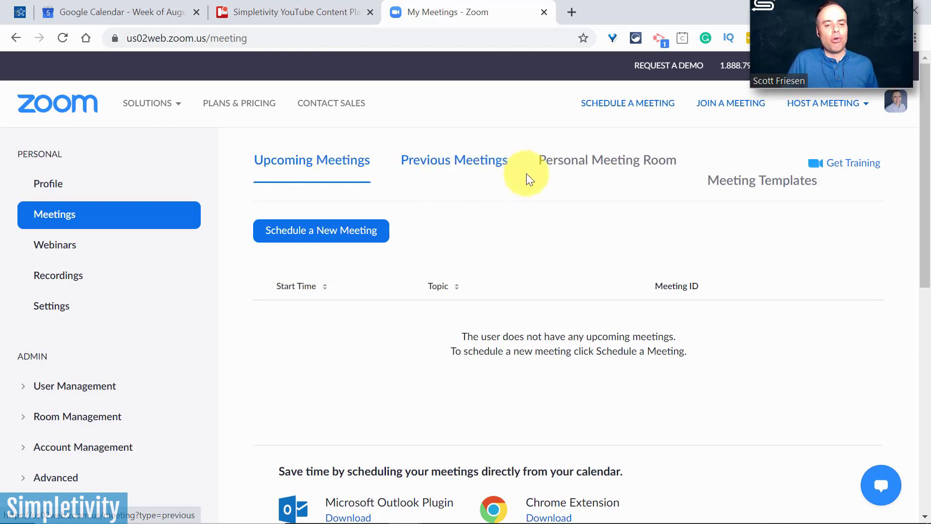
# Go to the polls section of the Personal Meeting Room and open a blank form for adding a poll.
pyautogui.click(604, 165)
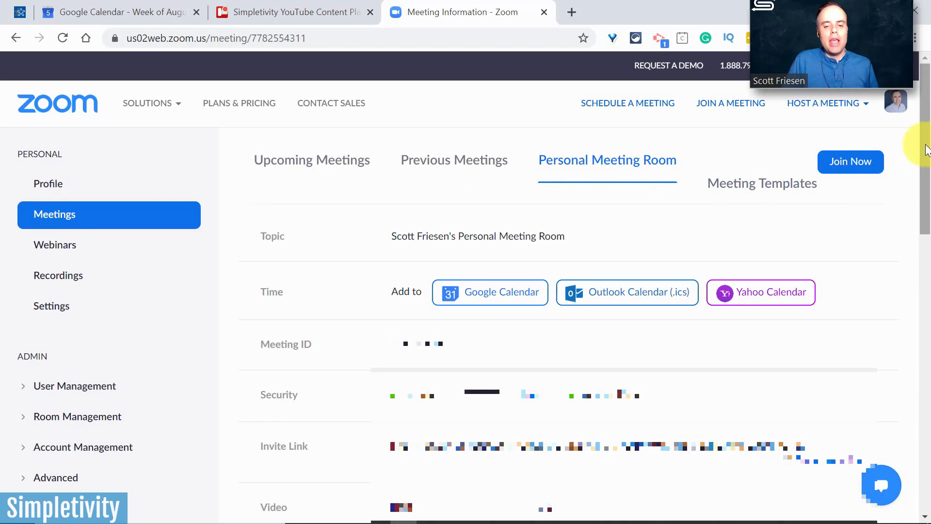
pyautogui.moveTo(926, 149); pyautogui.dragTo(928, 361)
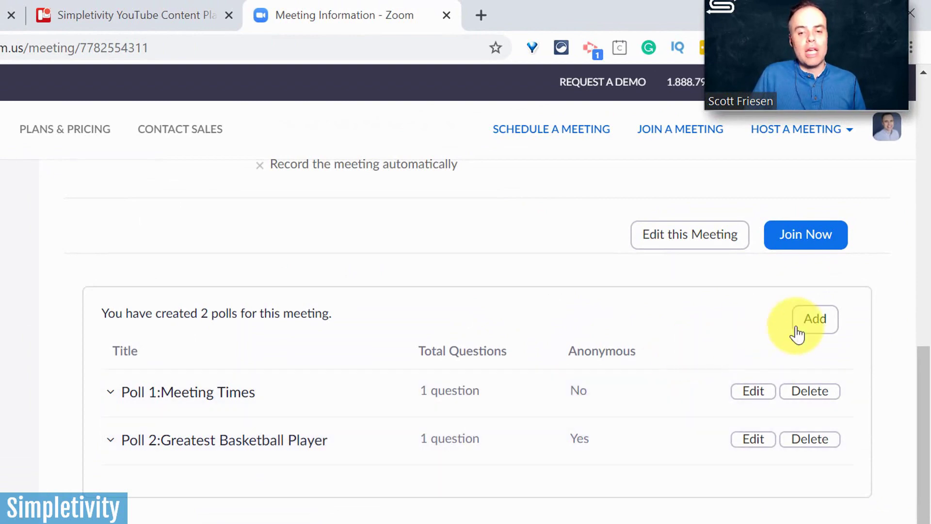
pyautogui.click(817, 322)
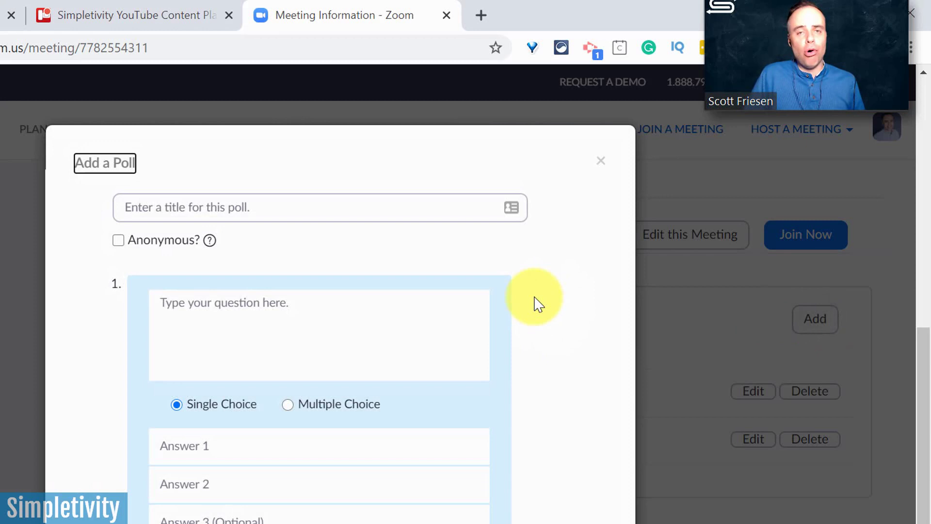
# Close the Add a Poll form without saving and restore the full meeting window.
pyautogui.click(601, 162)
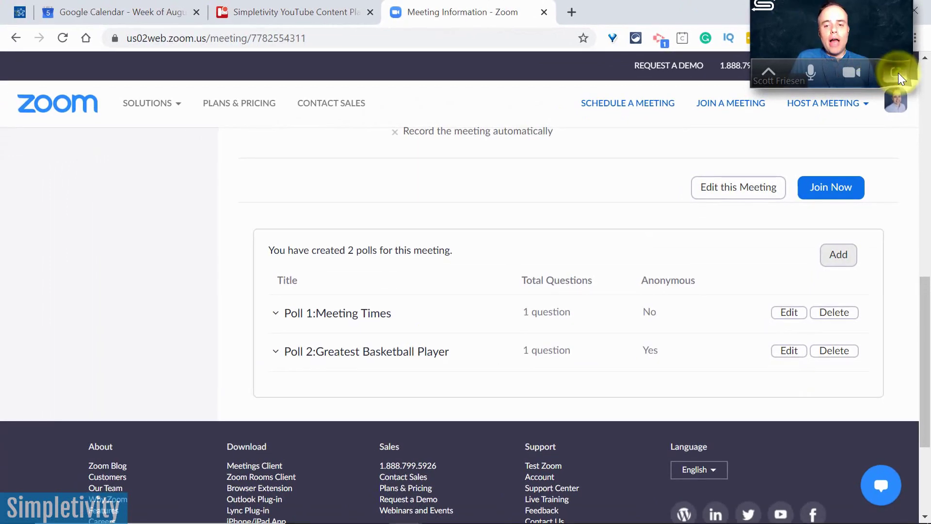
pyautogui.click(899, 73)
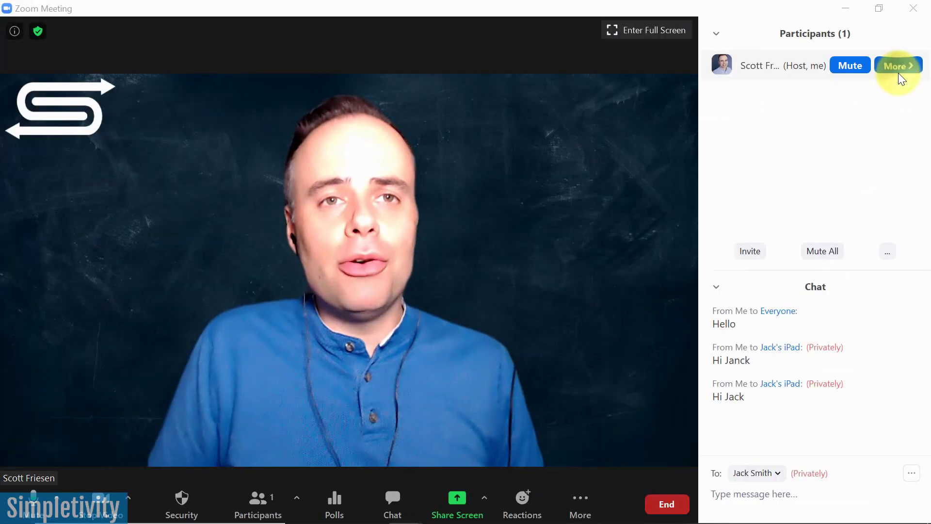